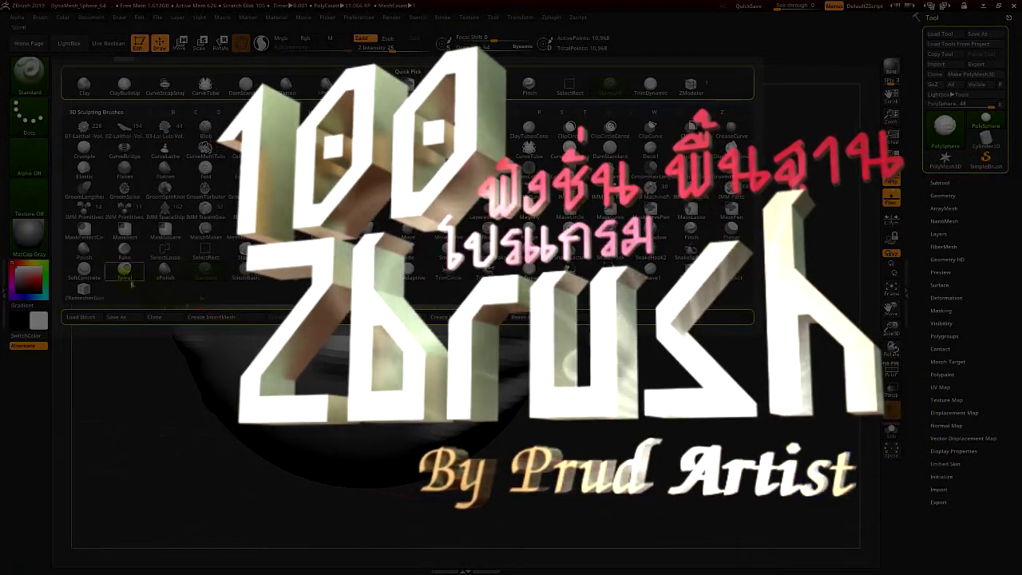
Pick DemoSoldier from the Lightbox tools to replace the PolySphere
click(124, 271)
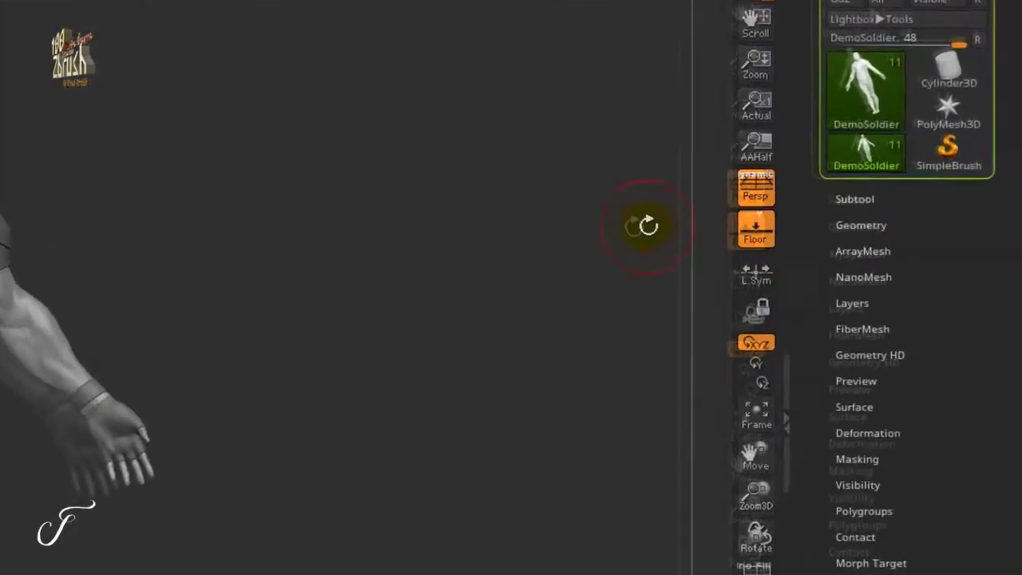
drag(491, 225, 635, 326)
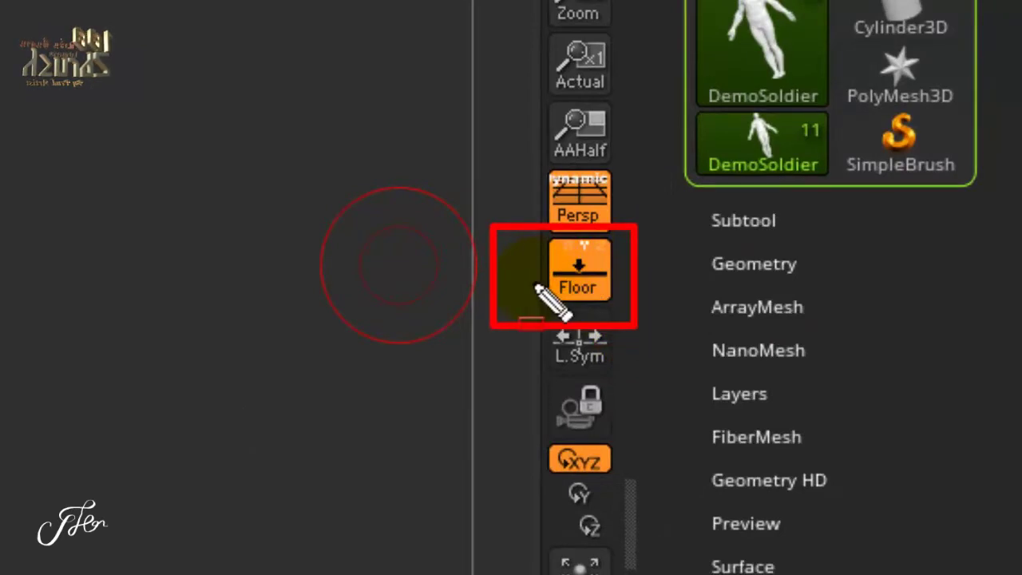
drag(300, 303, 527, 276)
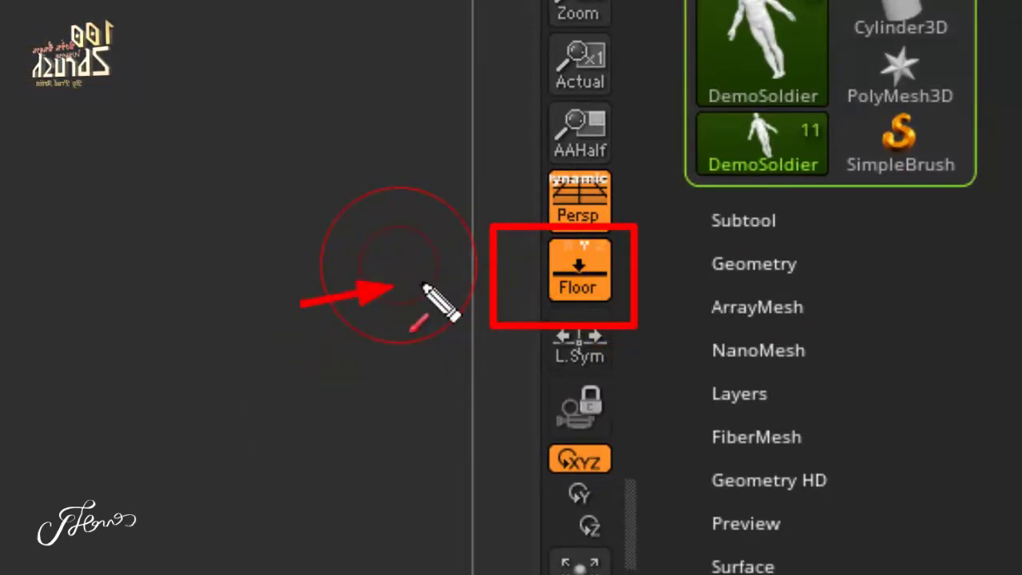
drag(365, 116, 551, 191)
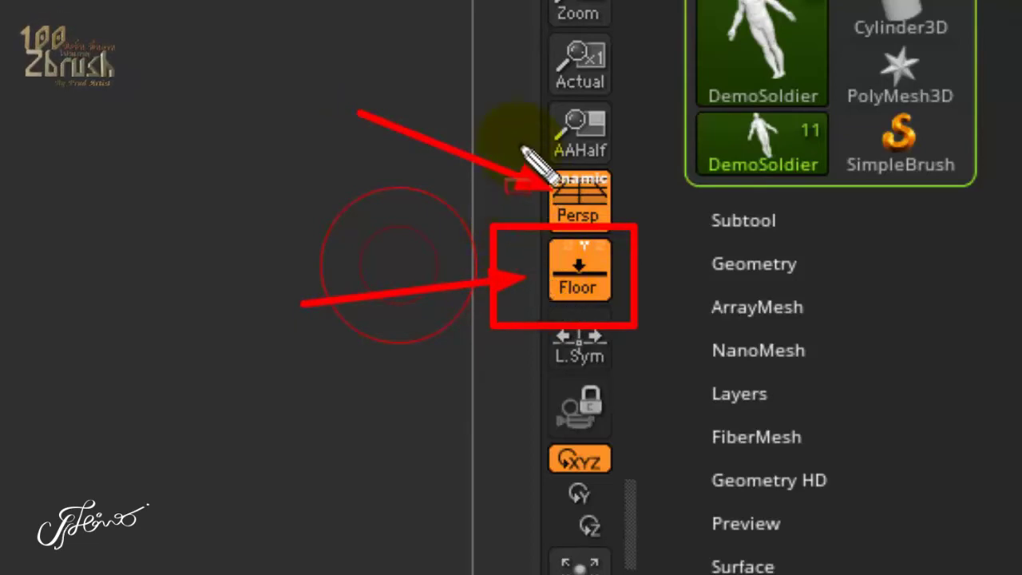
drag(519, 144, 641, 222)
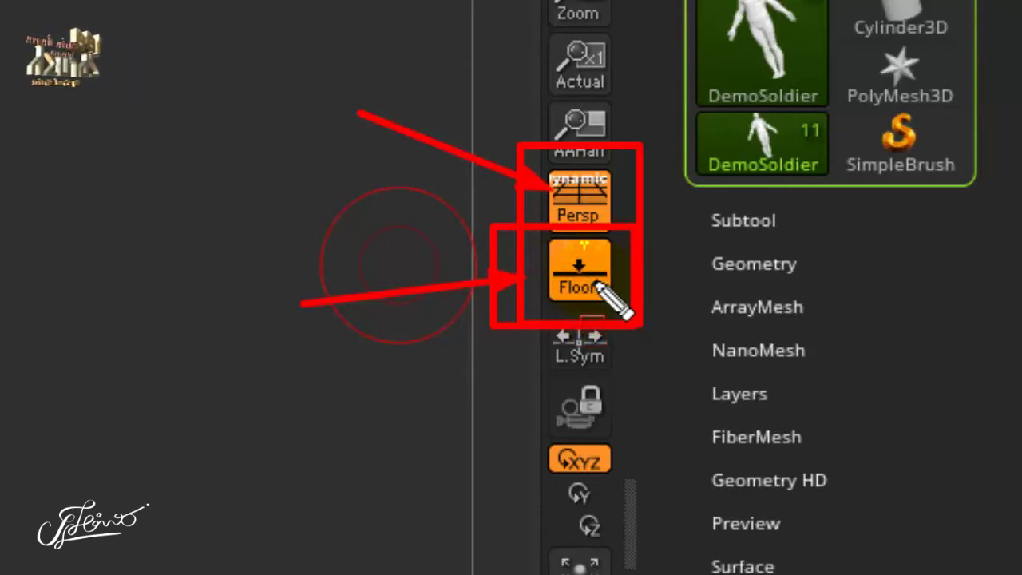
key(Escape)
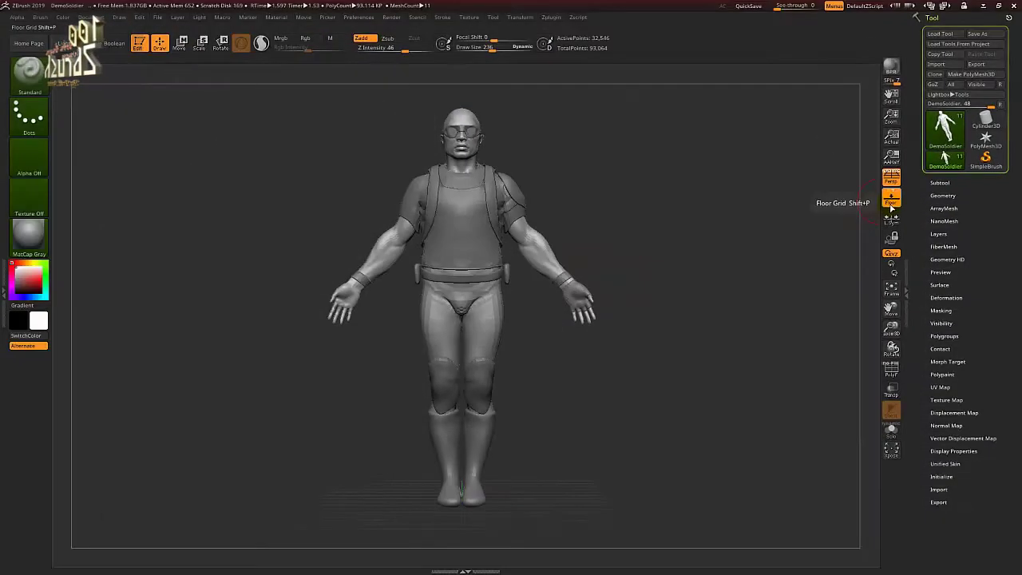
Hide the floor grid and outline the whole soldier model with an annotation
click(891, 204)
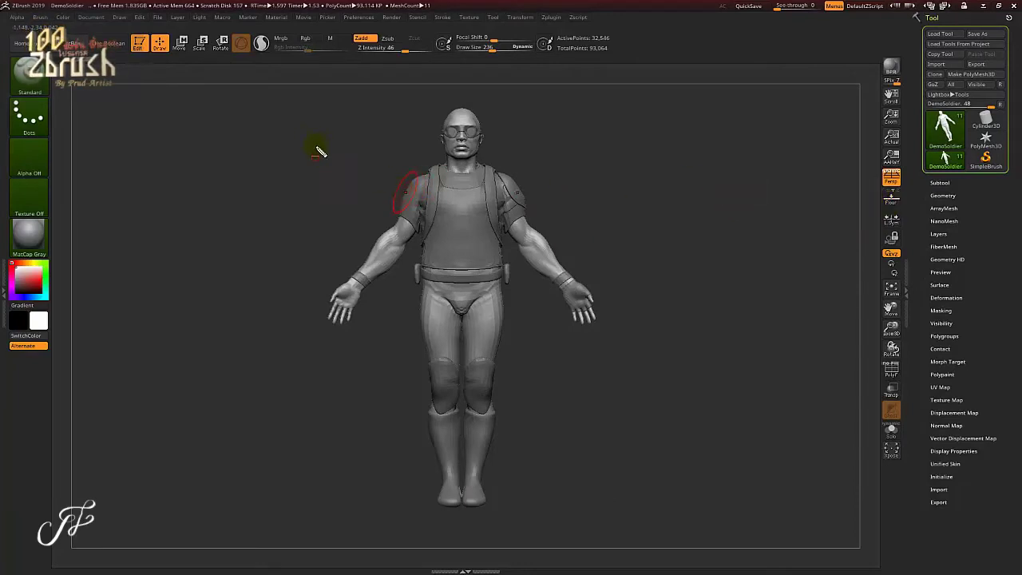
drag(274, 100, 678, 545)
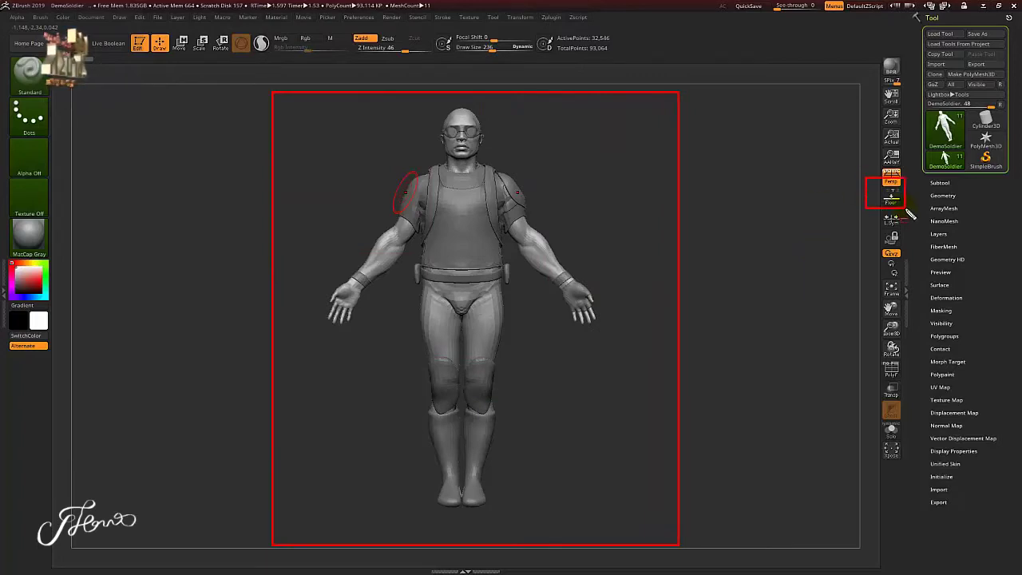
key(Escape)
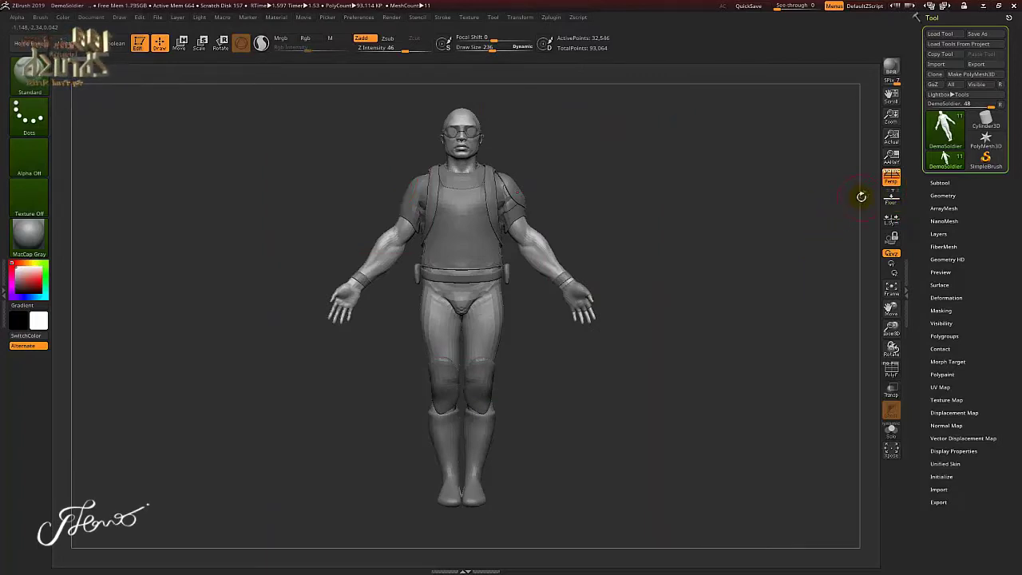
Show the floor grid again, annotate it and its Floor setting, then hide it
click(892, 201)
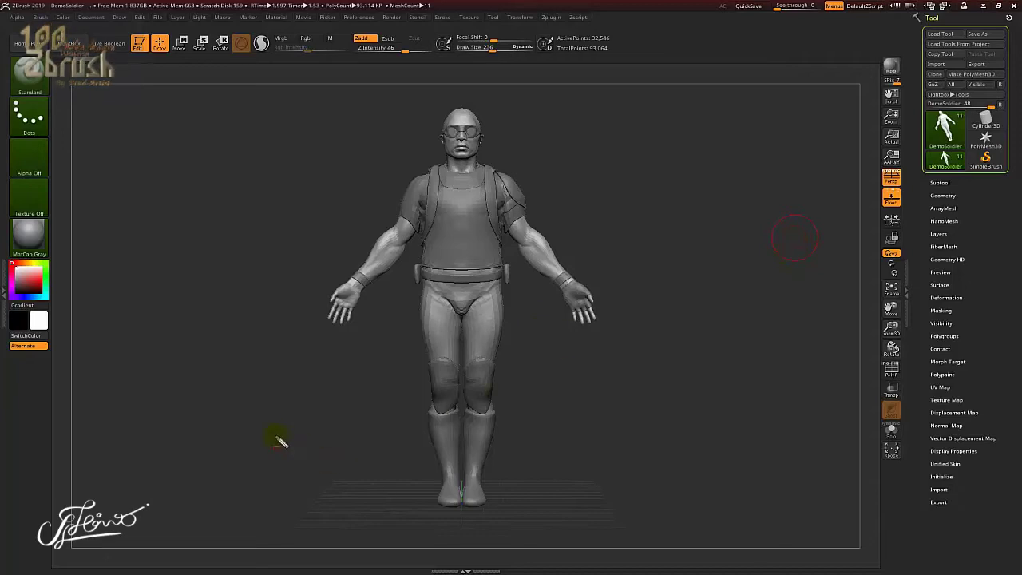
drag(343, 462, 646, 547)
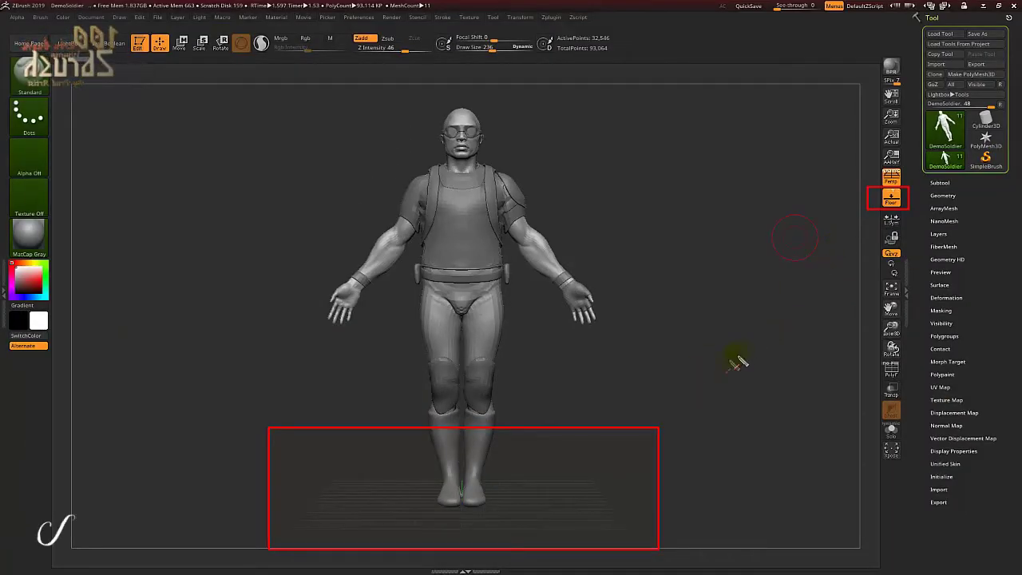
drag(807, 281, 862, 221)
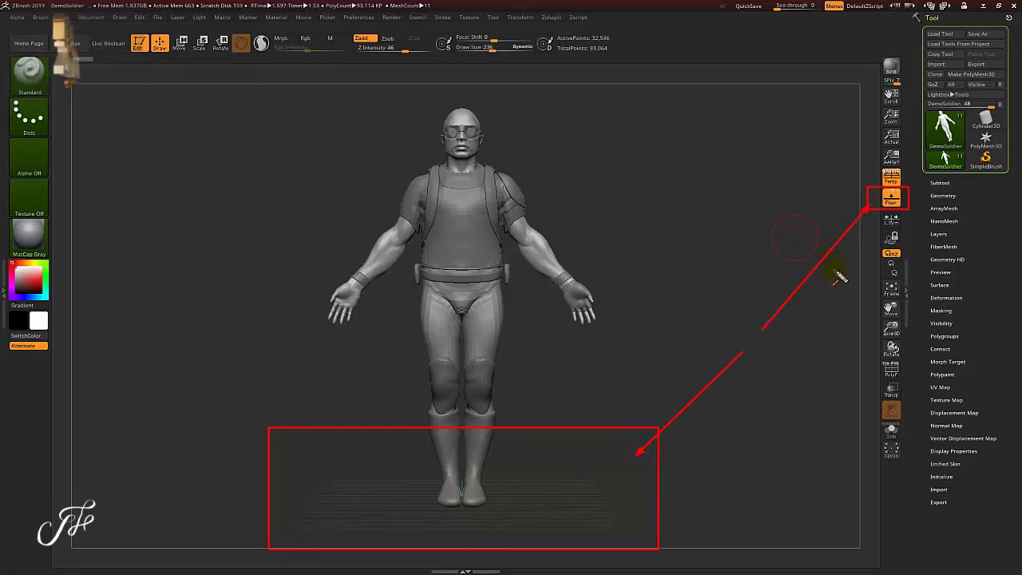
key(Escape)
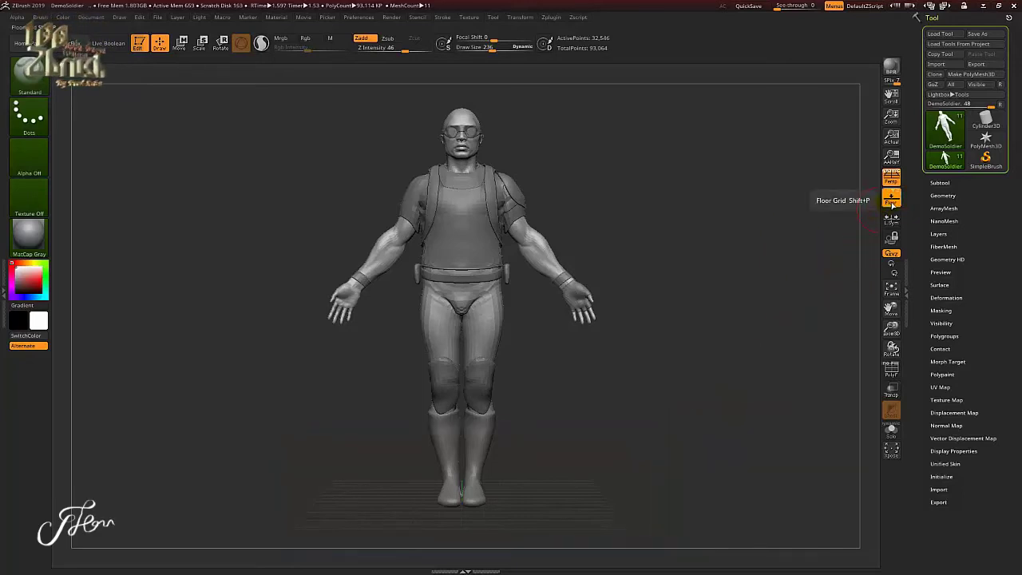
click(892, 199)
Re-enable the floor grid and extend it to the X, Y and Z planes
click(894, 202)
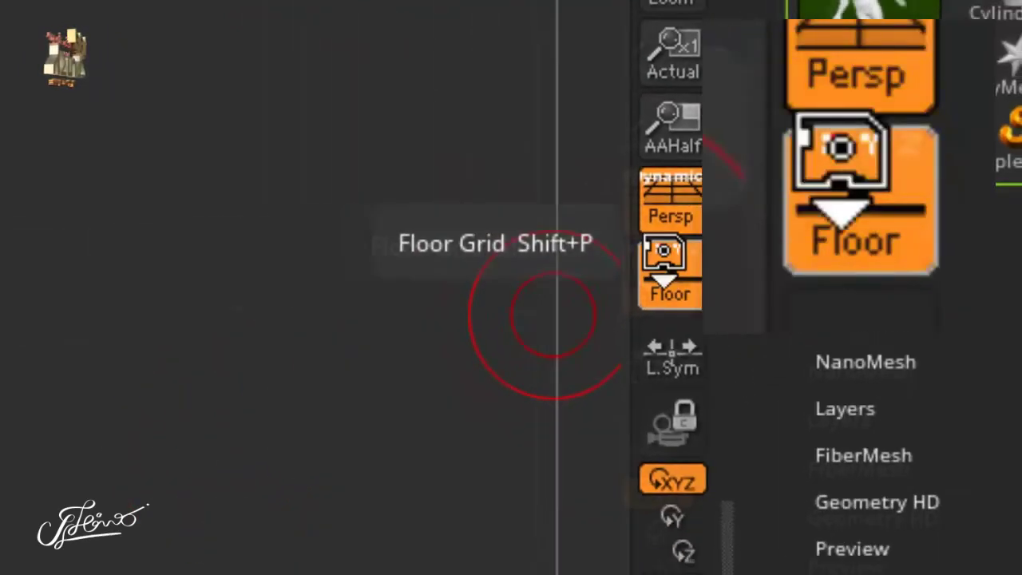
click(903, 142)
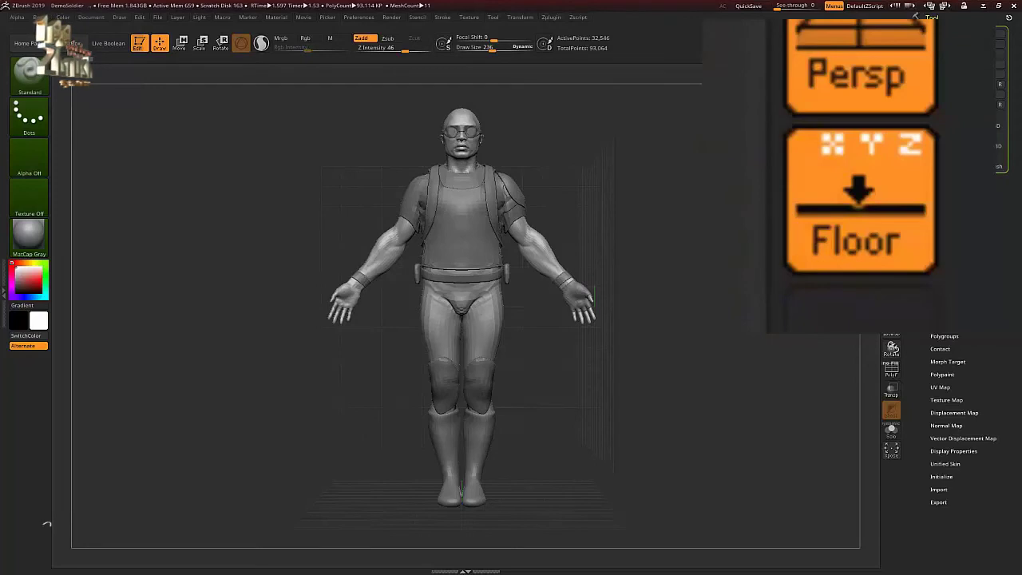
drag(397, 273, 392, 250)
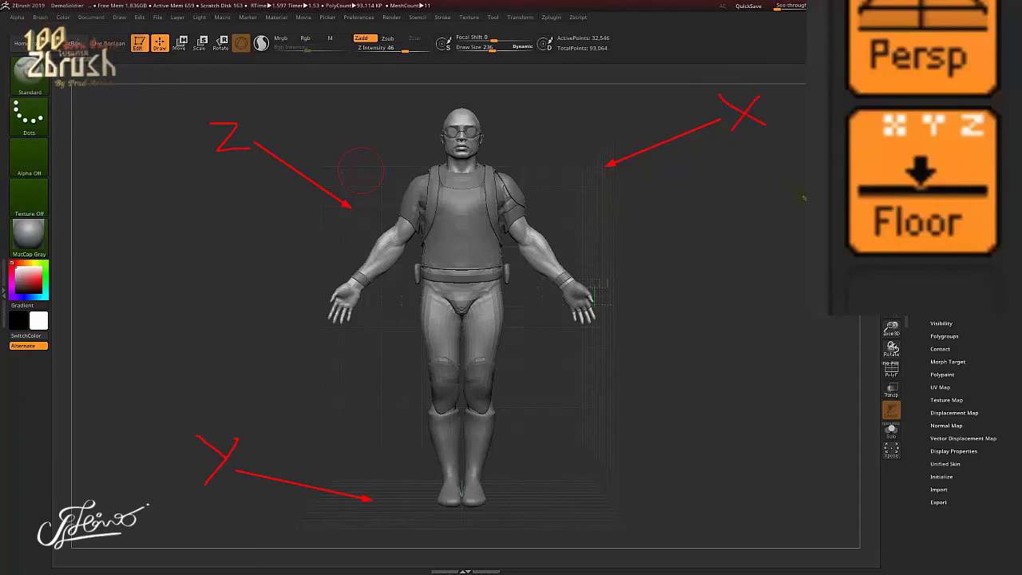
Rotate the soldier slightly to an angled view, with the XYZ floor grid shown again
click(927, 227)
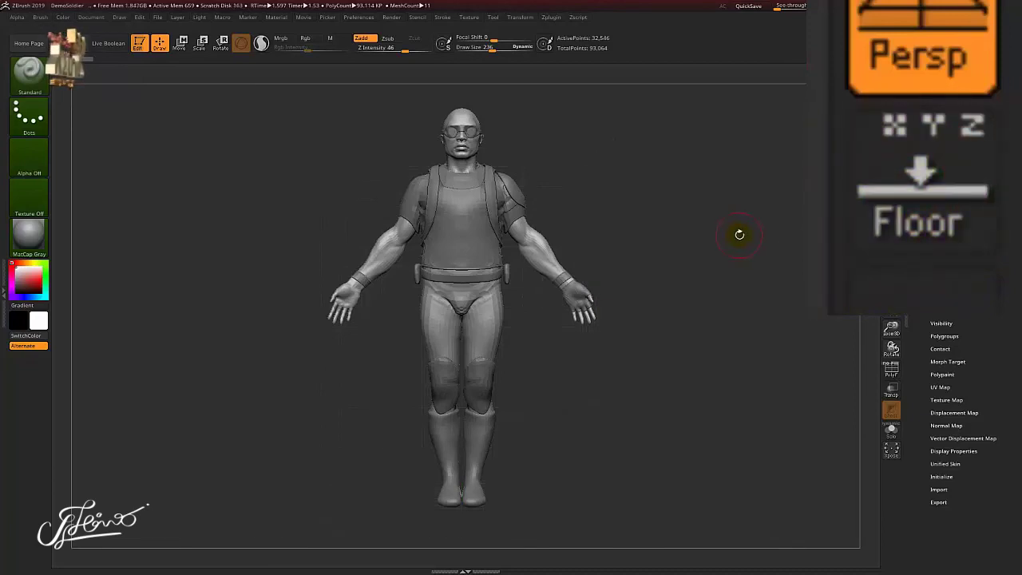
mouse_move(739, 234)
mouse_down()
mouse_move(751, 269)
mouse_move(734, 256)
mouse_move(753, 245)
mouse_up()
click(907, 219)
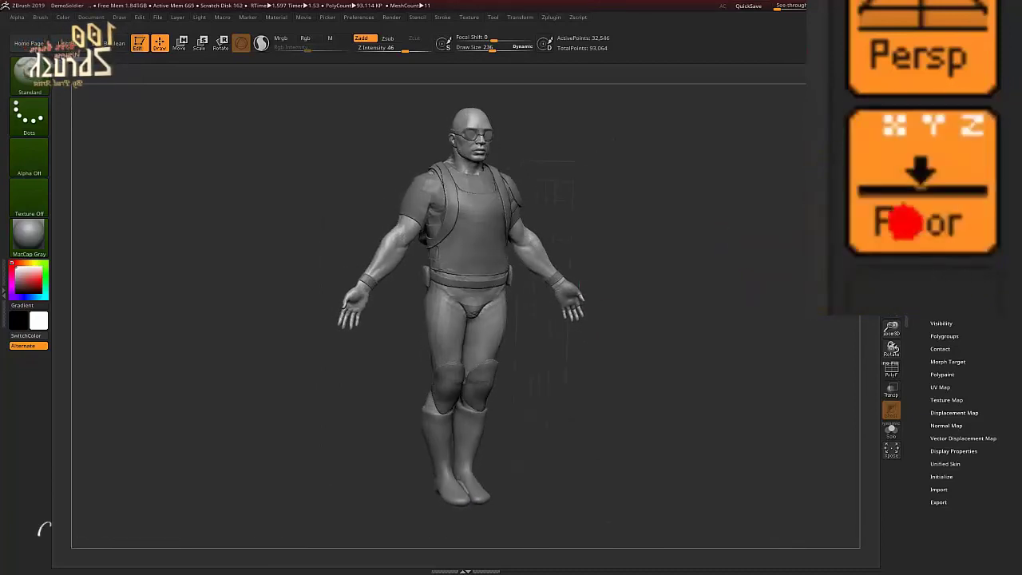